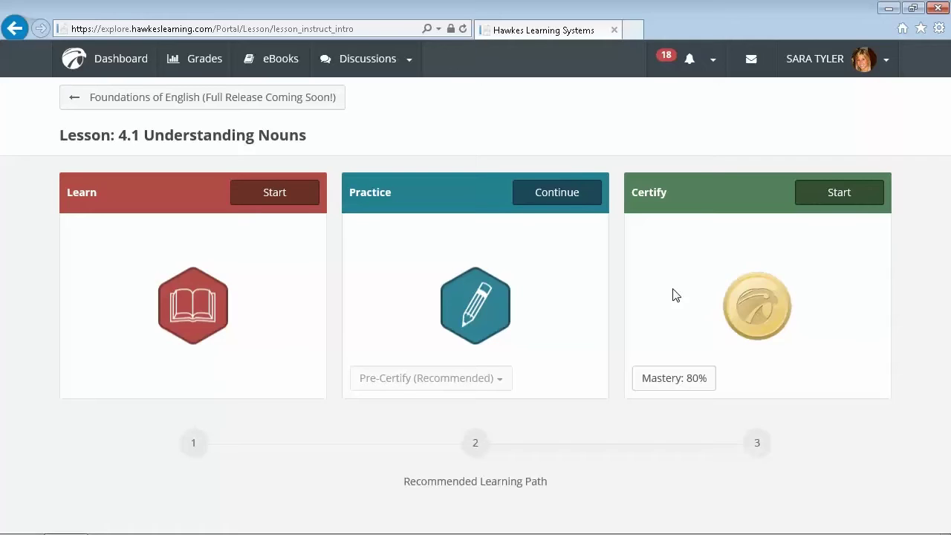
Start the Learn mode of lesson 4.1 and read its opening pages up to Common and Proper Nouns.
click(301, 202)
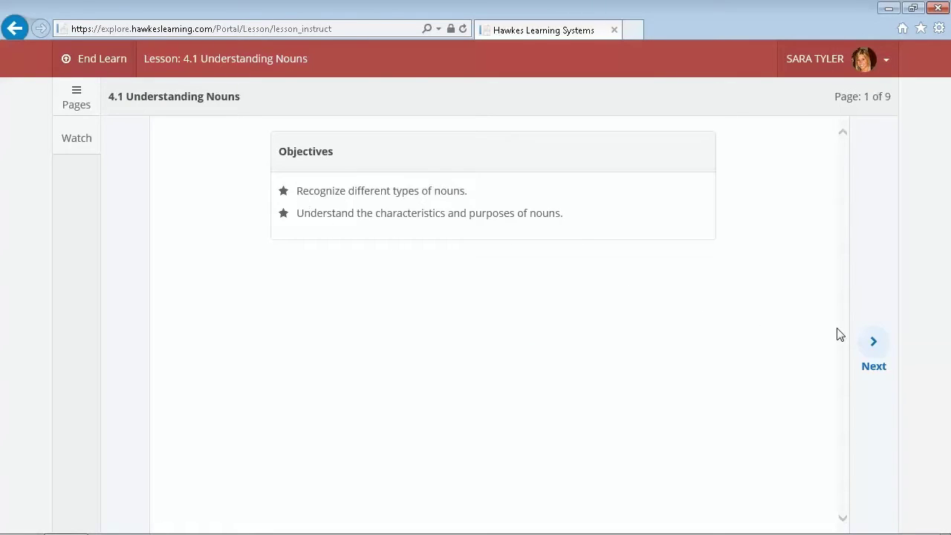
click(873, 343)
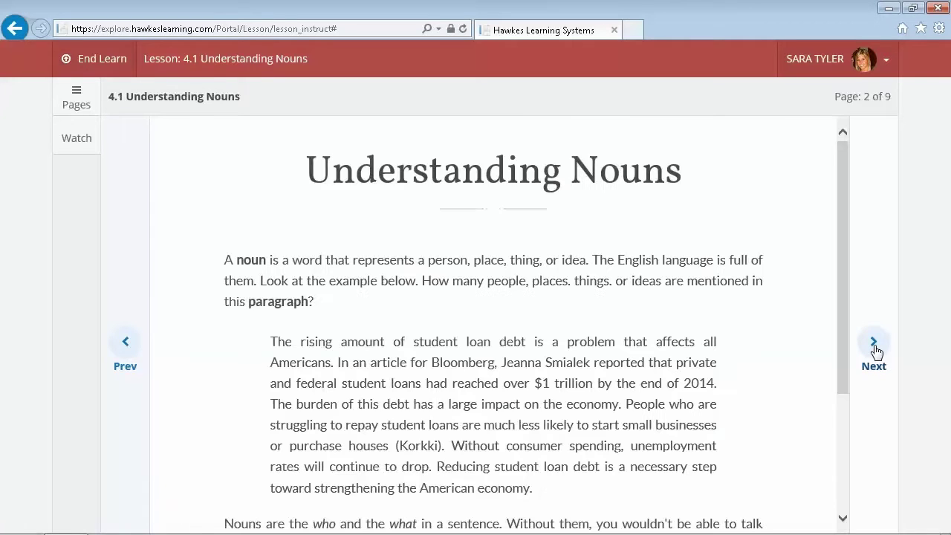
drag(840, 344, 836, 480)
click(872, 346)
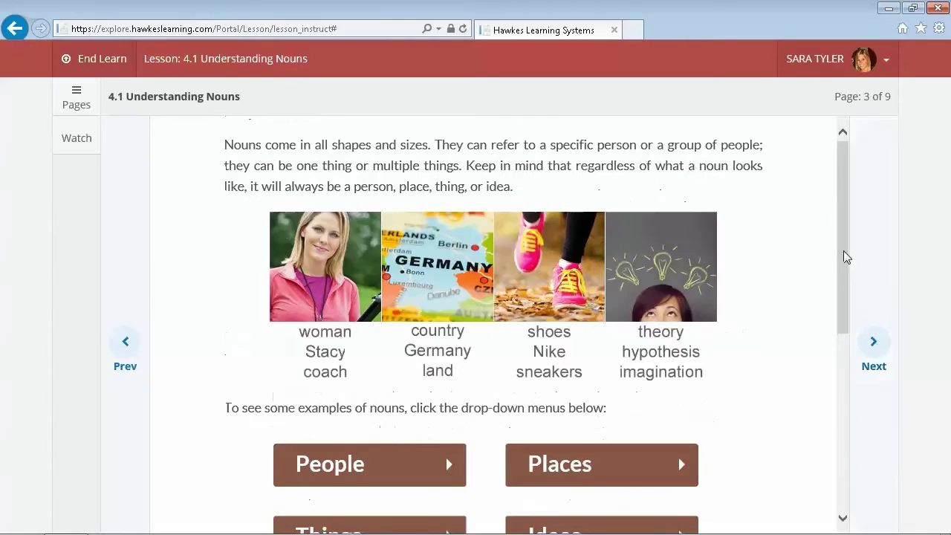
drag(842, 256, 830, 443)
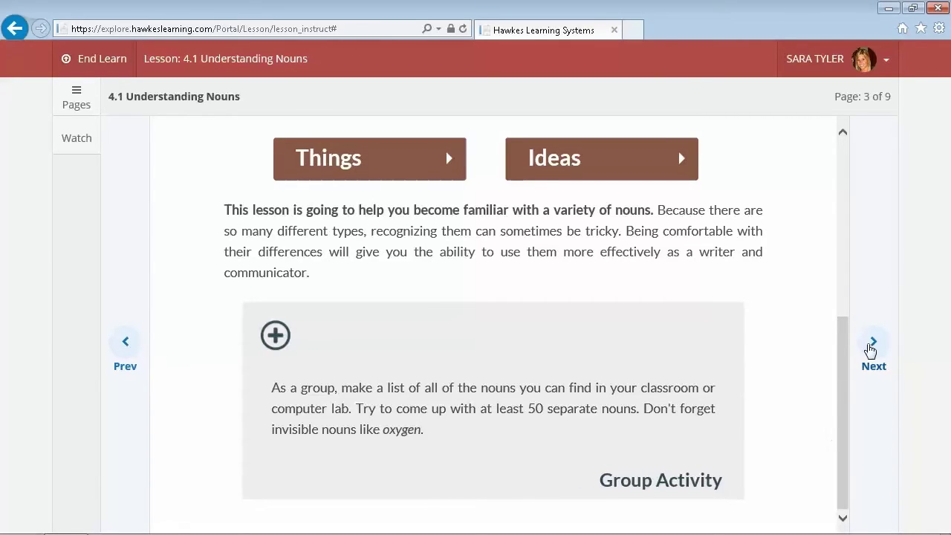
click(871, 348)
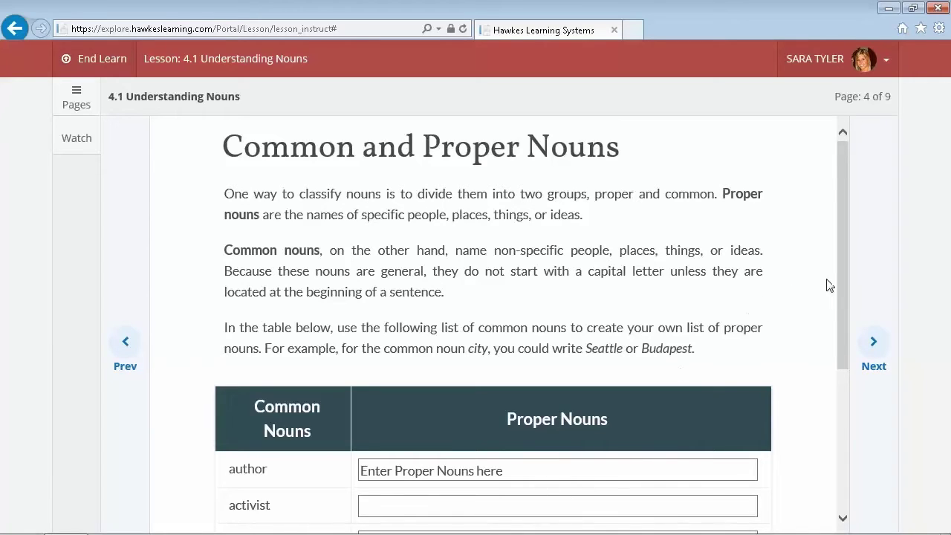
In the Proper Nouns table, enter a friend's first name in the friend row and "South Carolina" in the state row.
drag(840, 307, 825, 411)
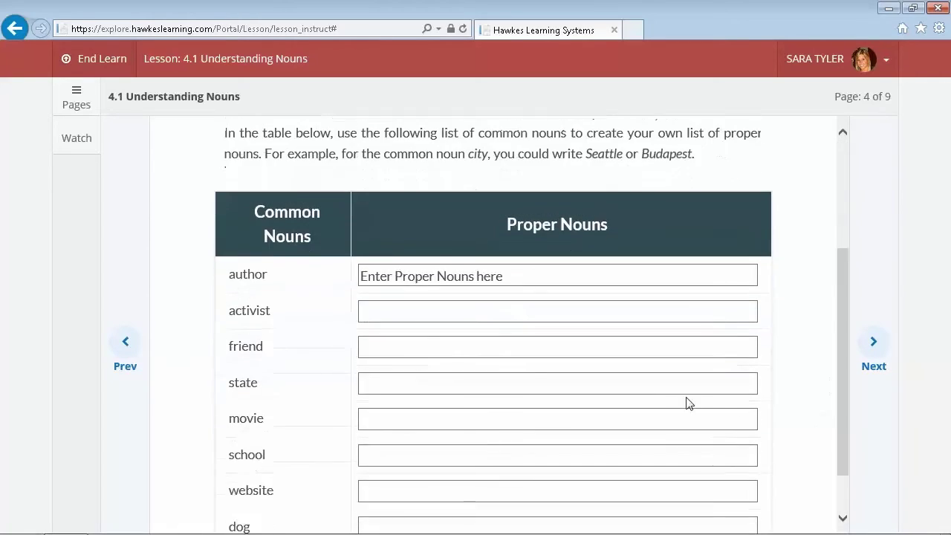
click(600, 344)
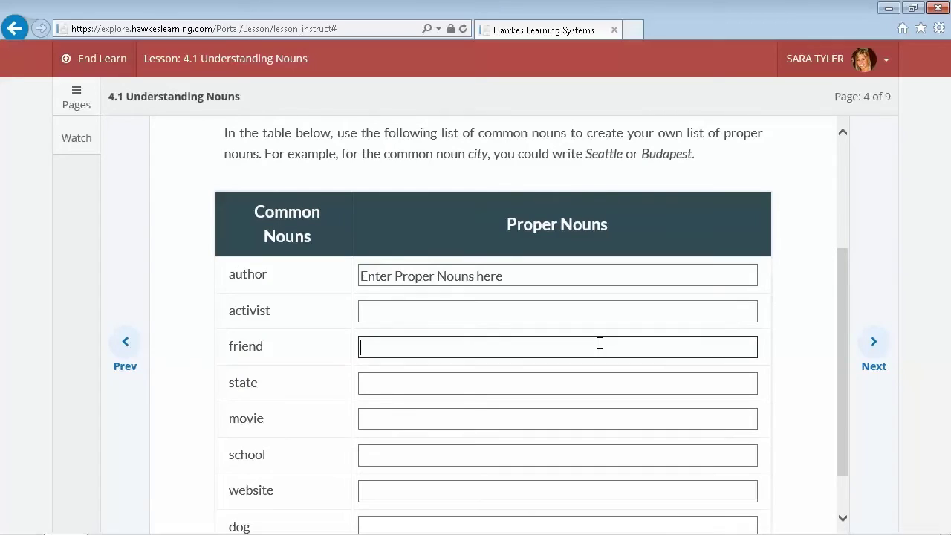
text(Rachel)
click(571, 384)
text(South Carolina)
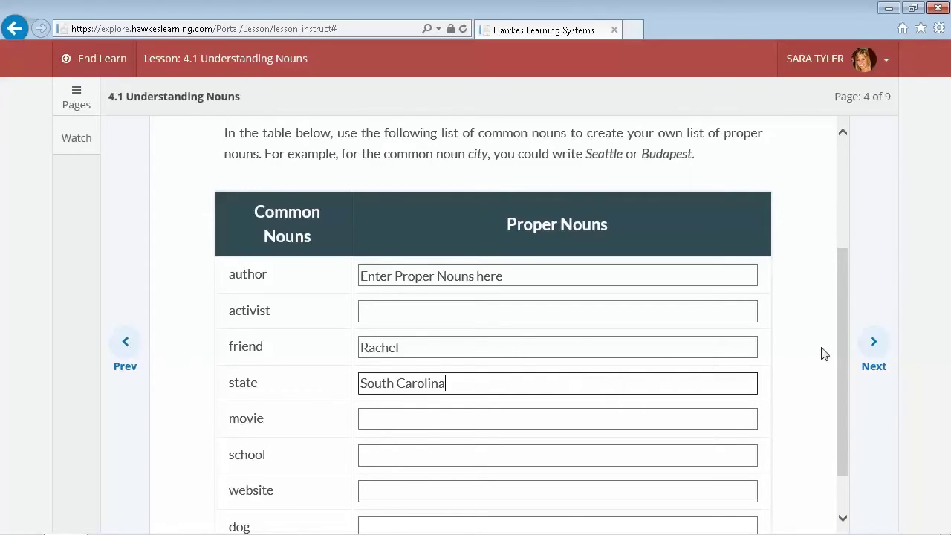
Read through the lesson pages on singular and plural, count and non-count, and compound nouns.
click(871, 347)
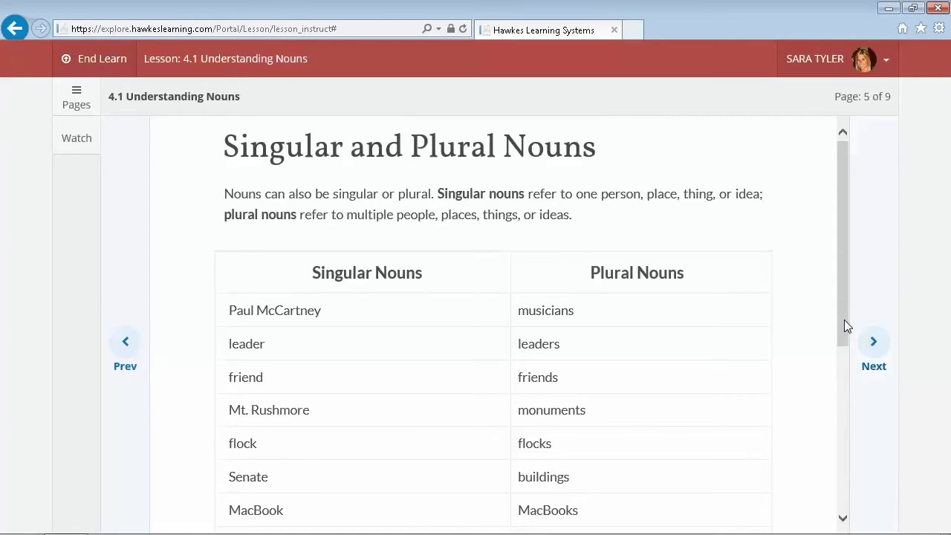
drag(844, 319, 819, 514)
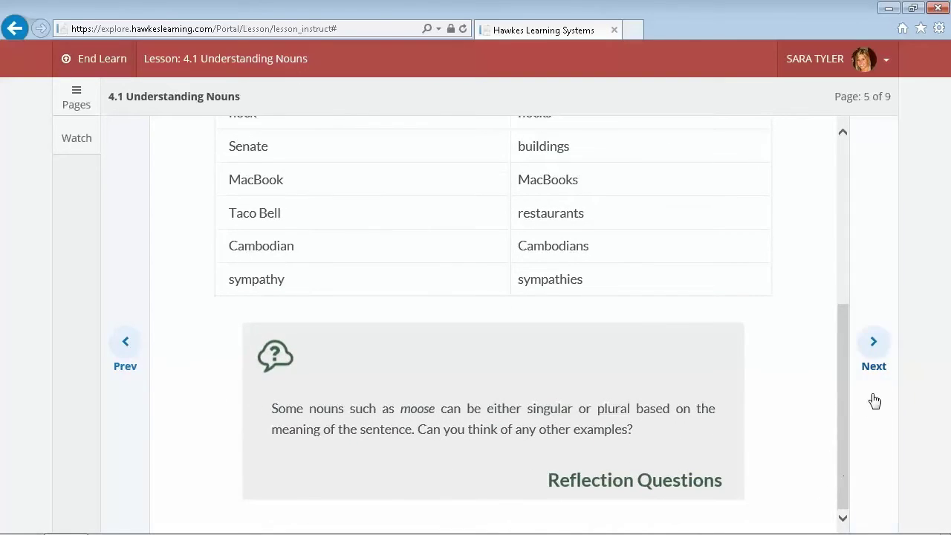
click(874, 349)
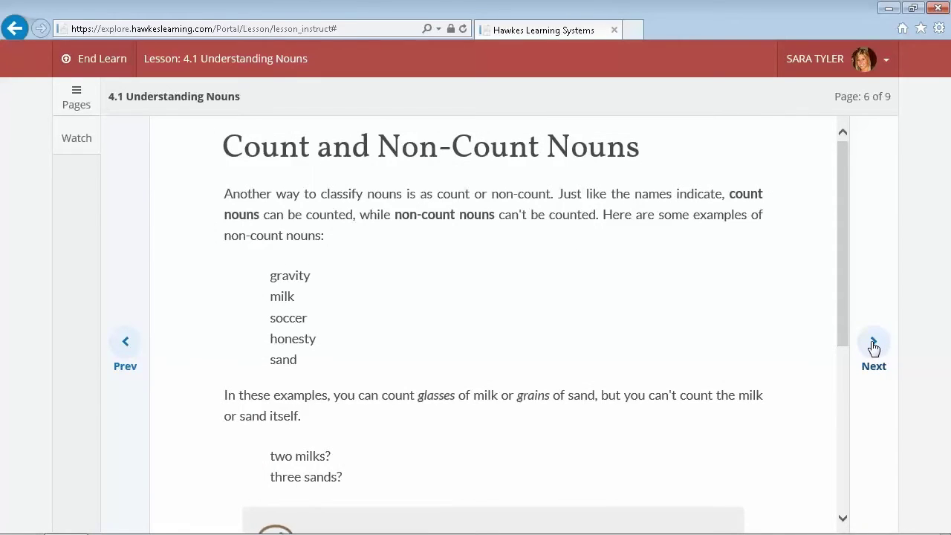
drag(846, 310, 834, 505)
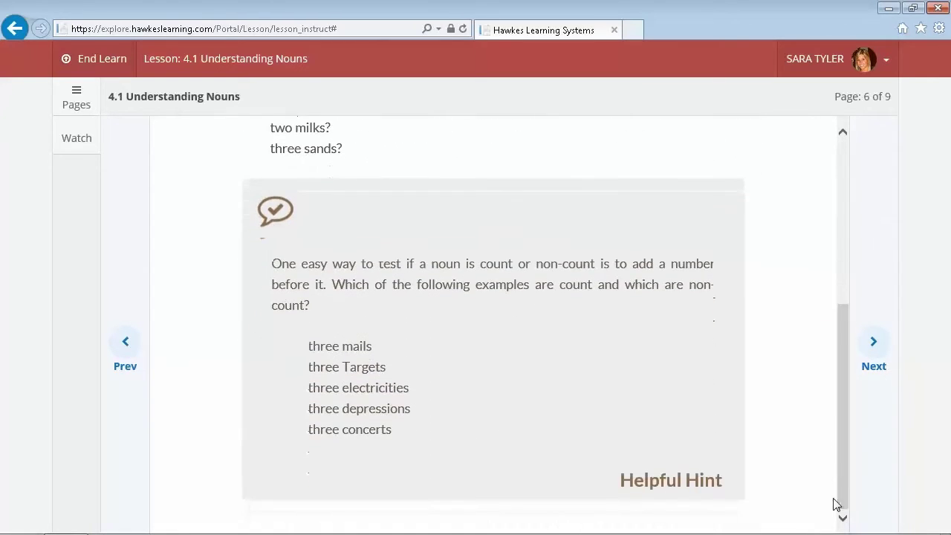
click(873, 344)
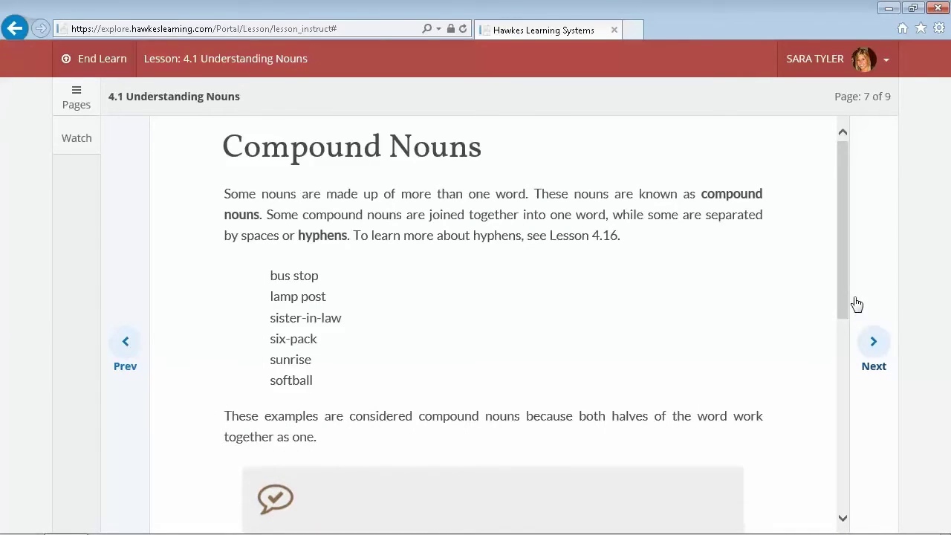
drag(843, 292, 827, 505)
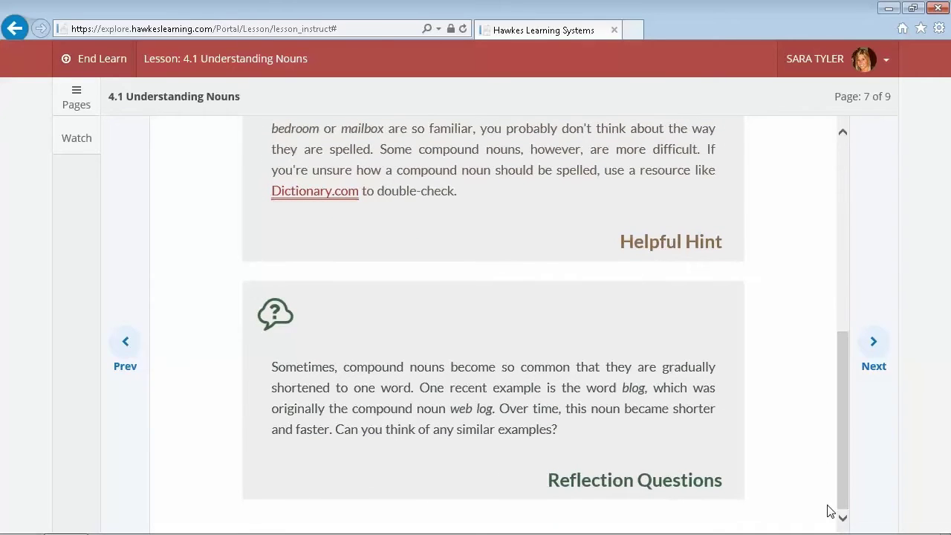
On the Using Nouns page, mark "update" as the subject, check the answer, and view the remaining exercises.
click(871, 341)
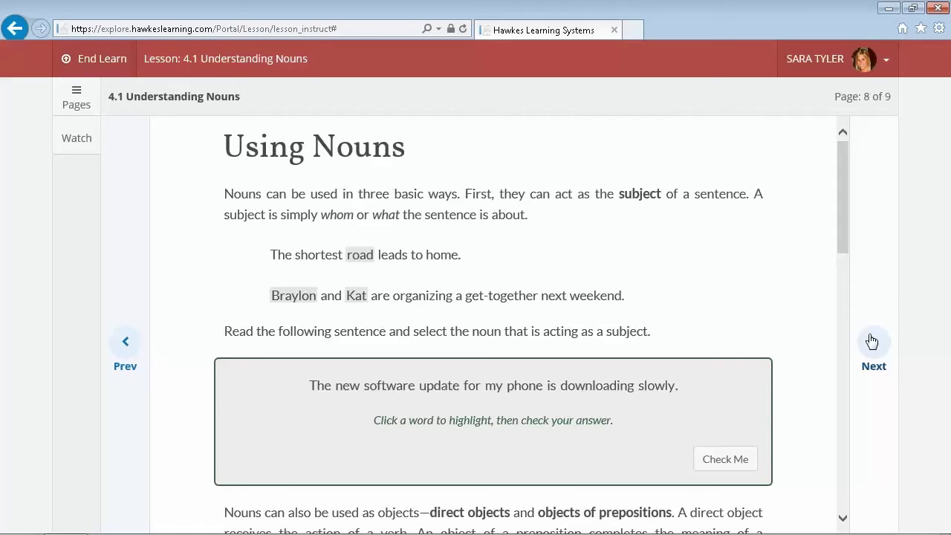
click(446, 396)
click(698, 424)
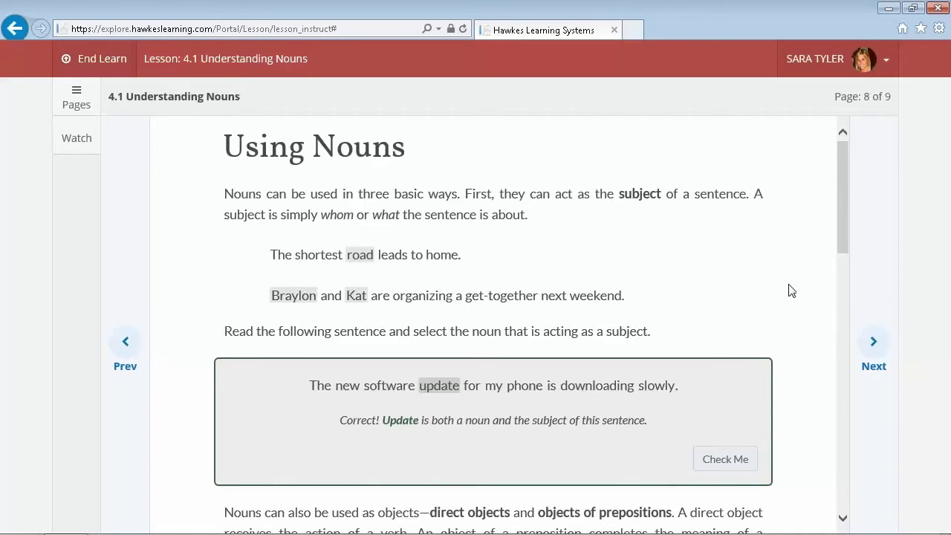
drag(840, 231, 832, 511)
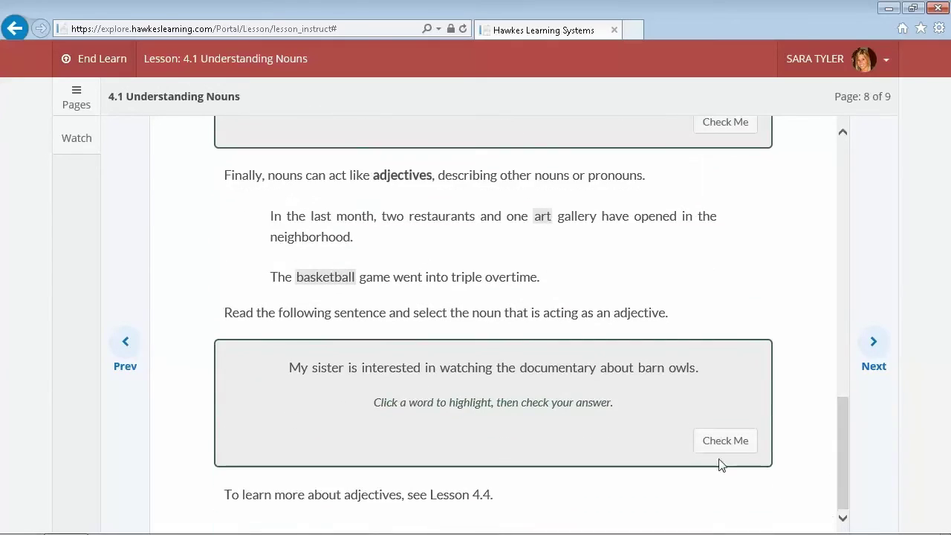
Play the lesson's Understanding Nouns video briefly and close its window.
click(82, 141)
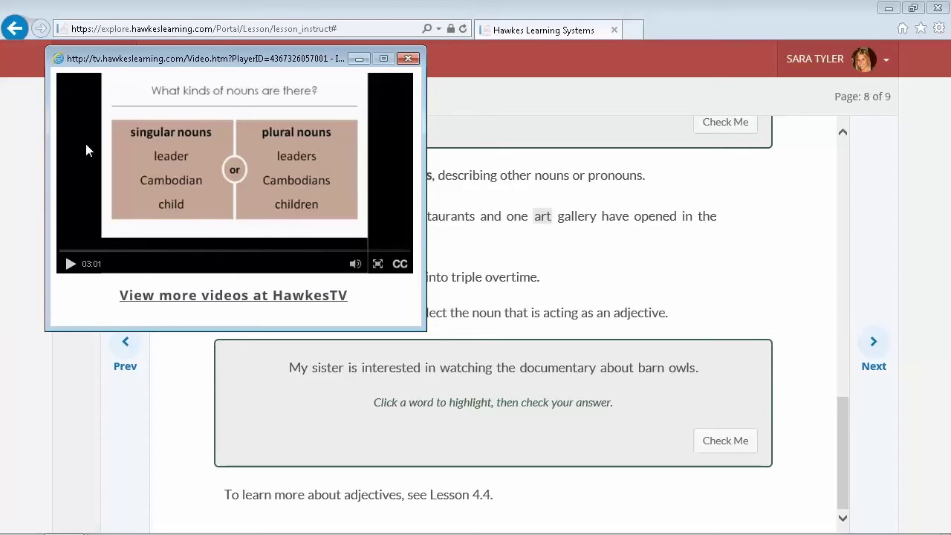
click(69, 265)
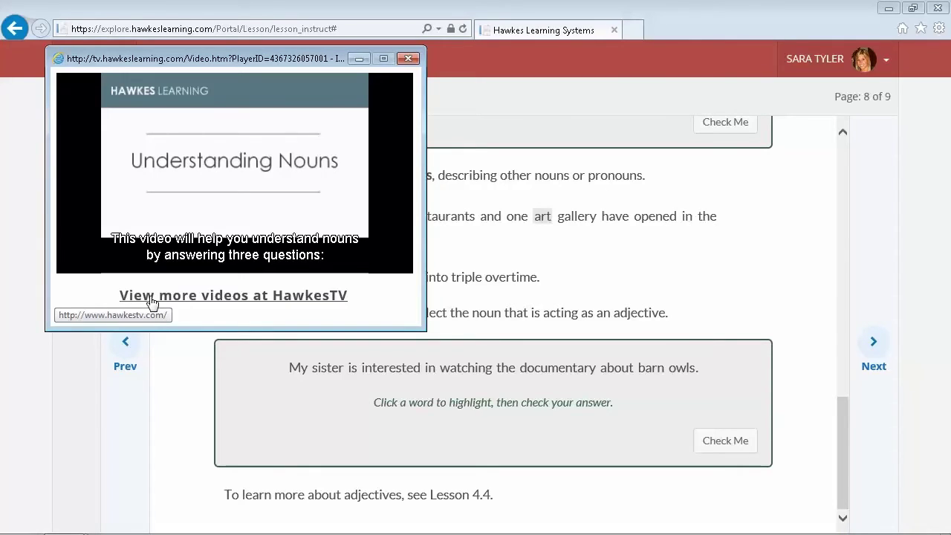
mouse_move(335, 132)
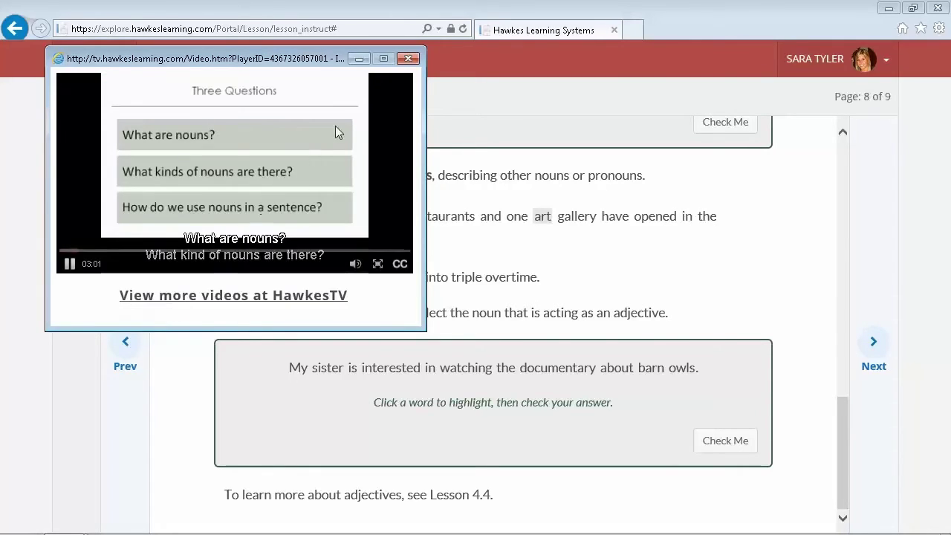
click(402, 58)
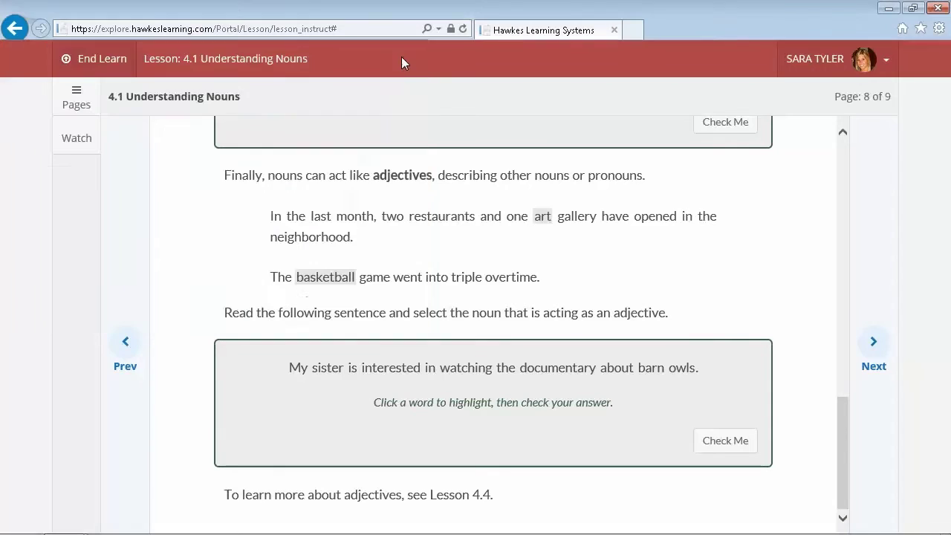
Switch from Learn mode to the lesson's Practice session and skip question 1.
click(116, 68)
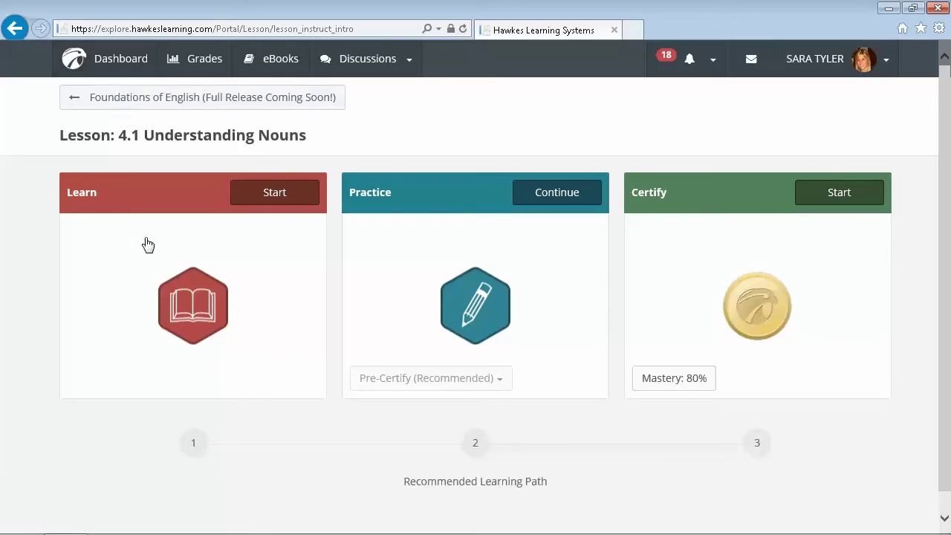
click(531, 205)
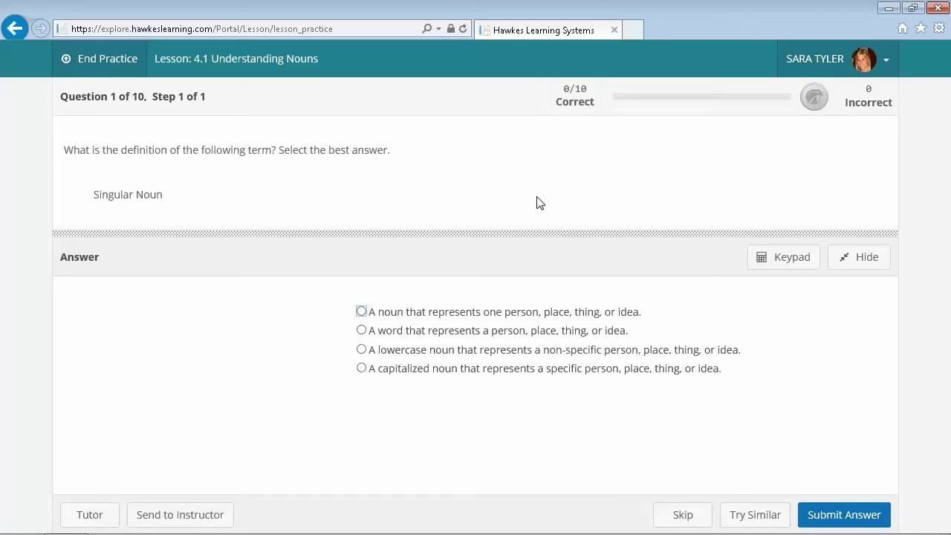
click(671, 514)
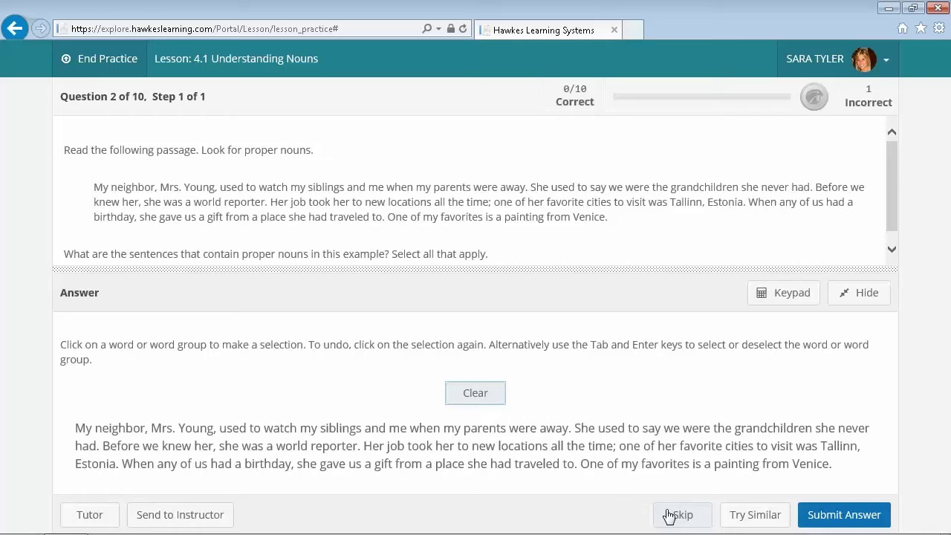
Mark the first sentence in question 2 and skip it, then select "campaign" in question 3 and request a similar question.
click(308, 434)
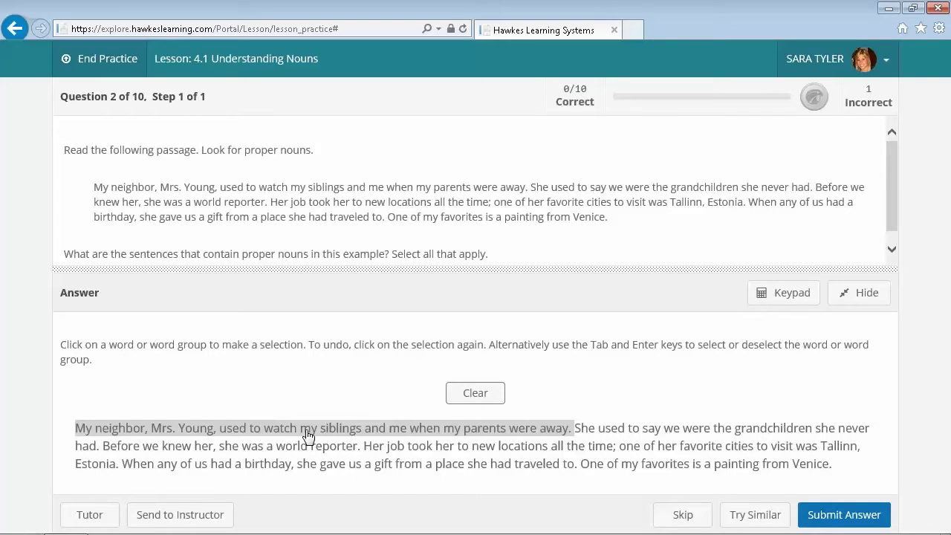
click(674, 517)
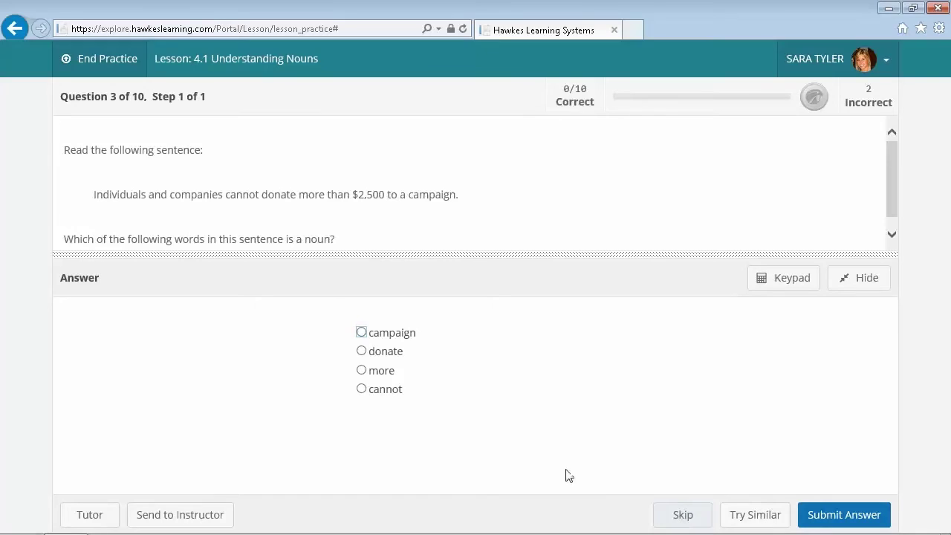
click(379, 338)
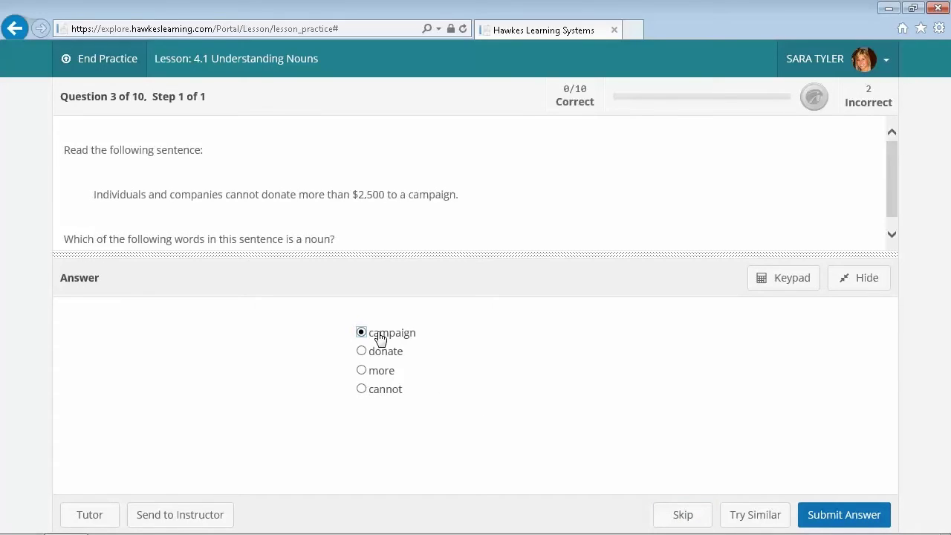
click(729, 515)
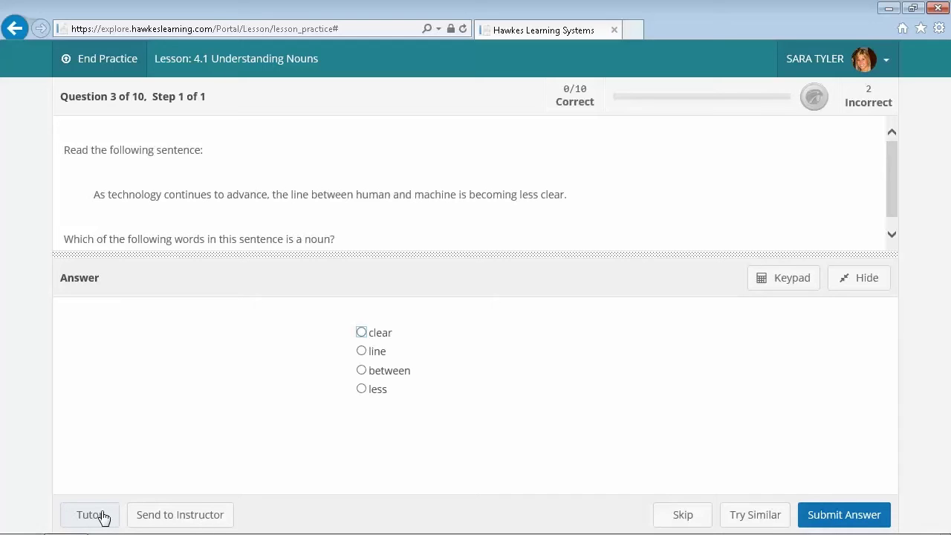
Review the Tutor's hint and Learn material for the replacement question 3, and return to practice.
click(93, 515)
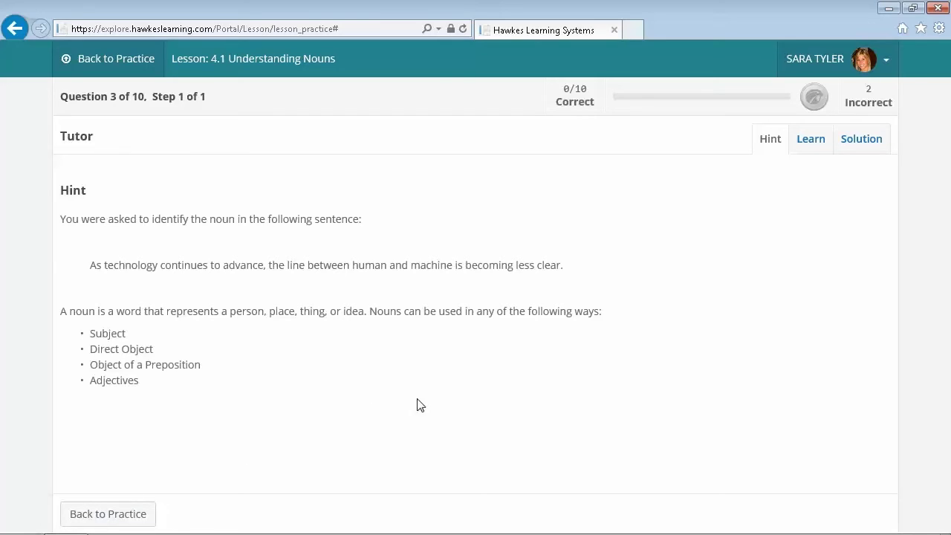
click(804, 139)
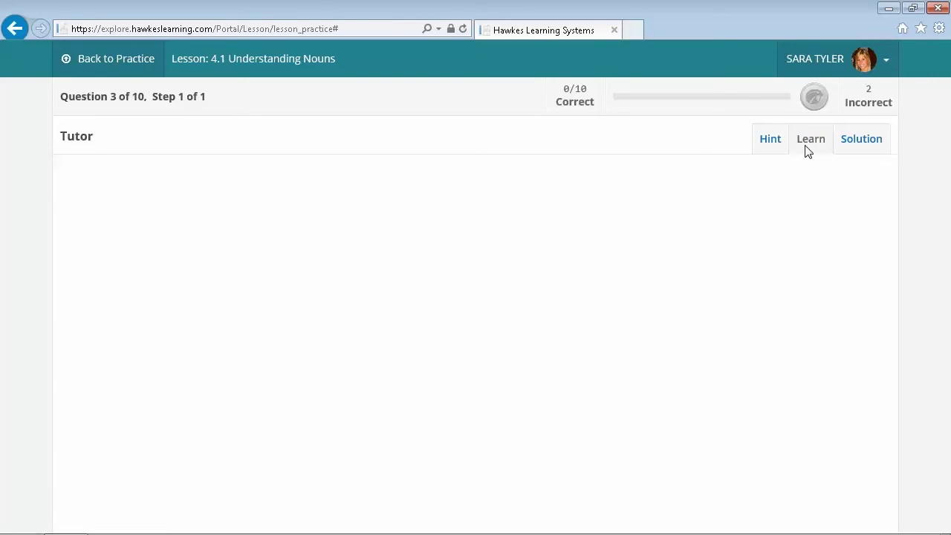
click(856, 145)
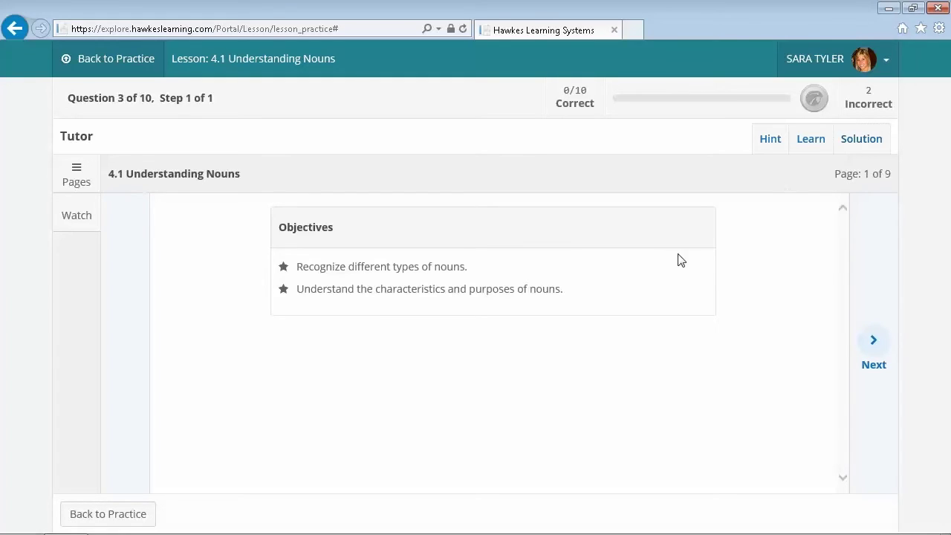
click(138, 516)
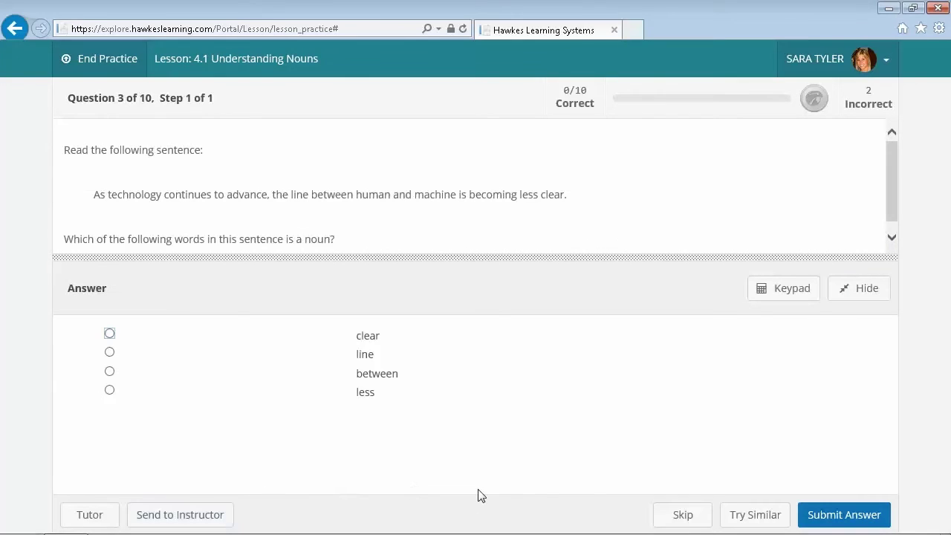
Skip to question 4, submit the passage's second sentence as the answer, and read the error explanation before returning to practice.
click(672, 513)
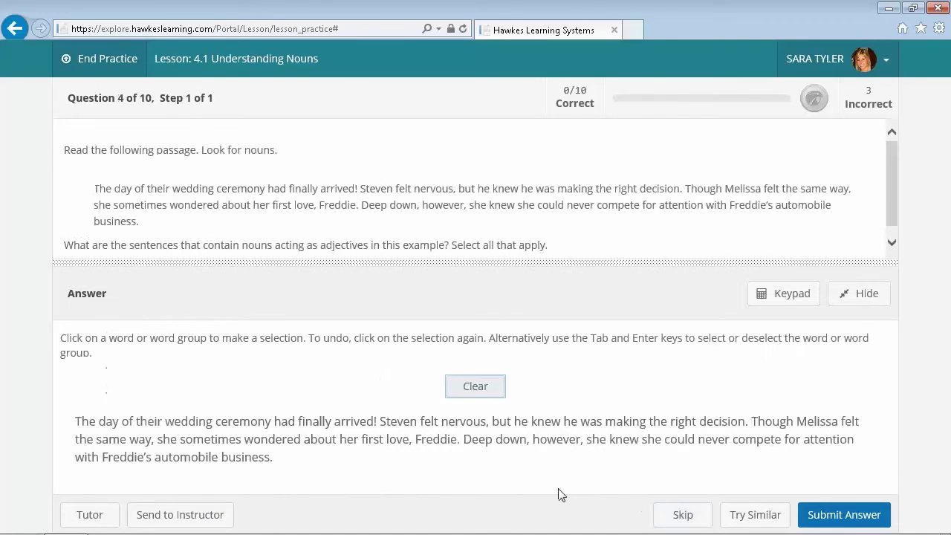
click(509, 425)
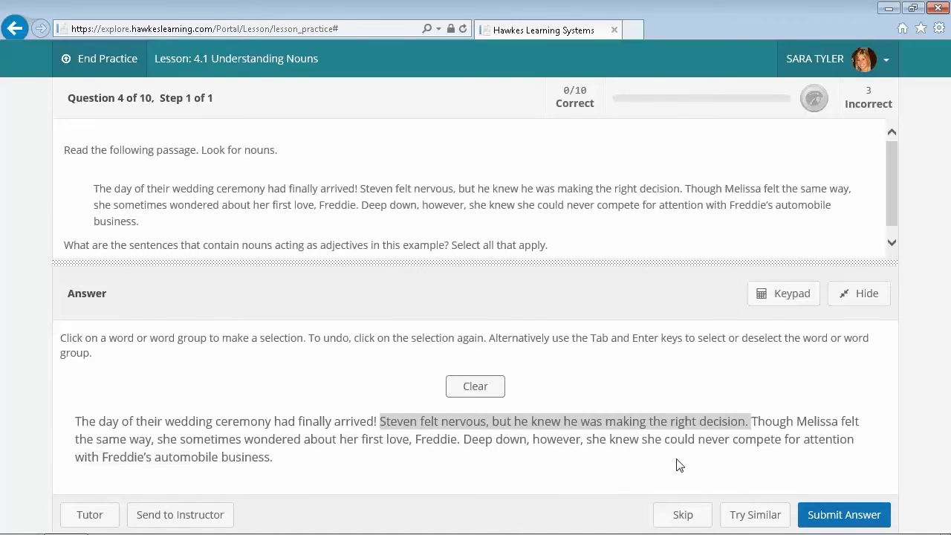
click(820, 512)
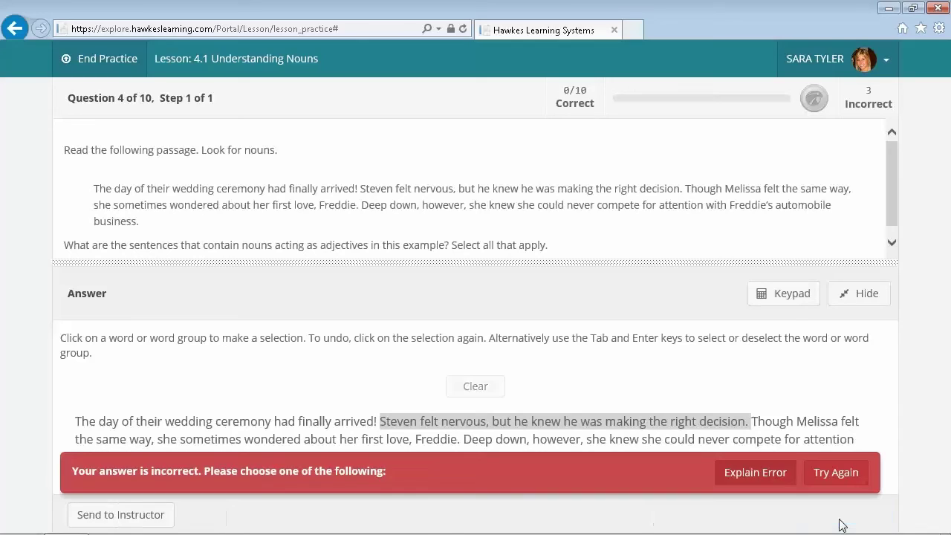
click(752, 475)
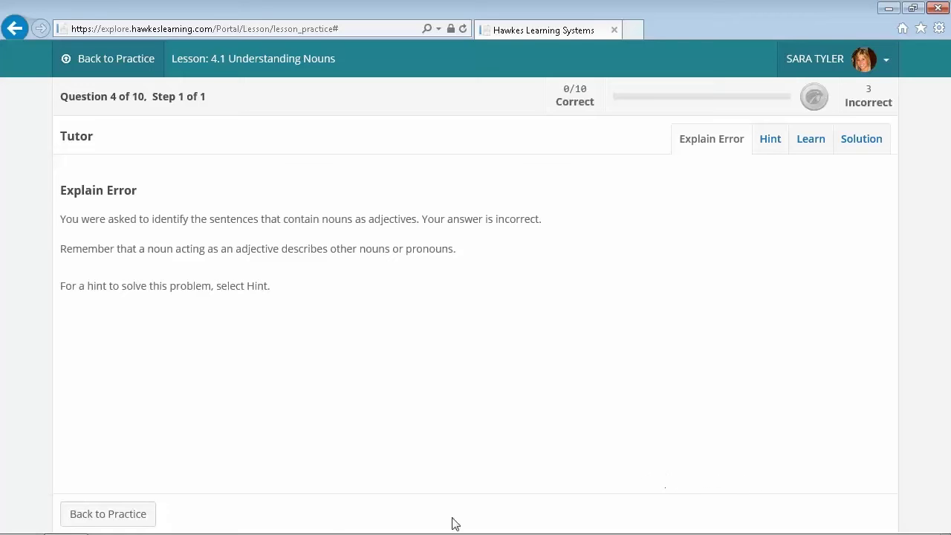
click(138, 520)
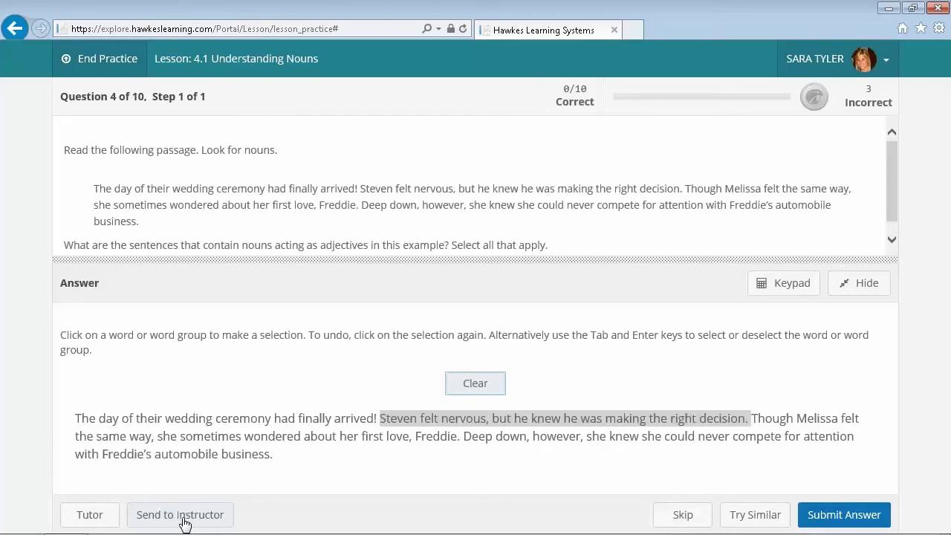
End the Practice session and start the lesson's Certify mode.
click(138, 72)
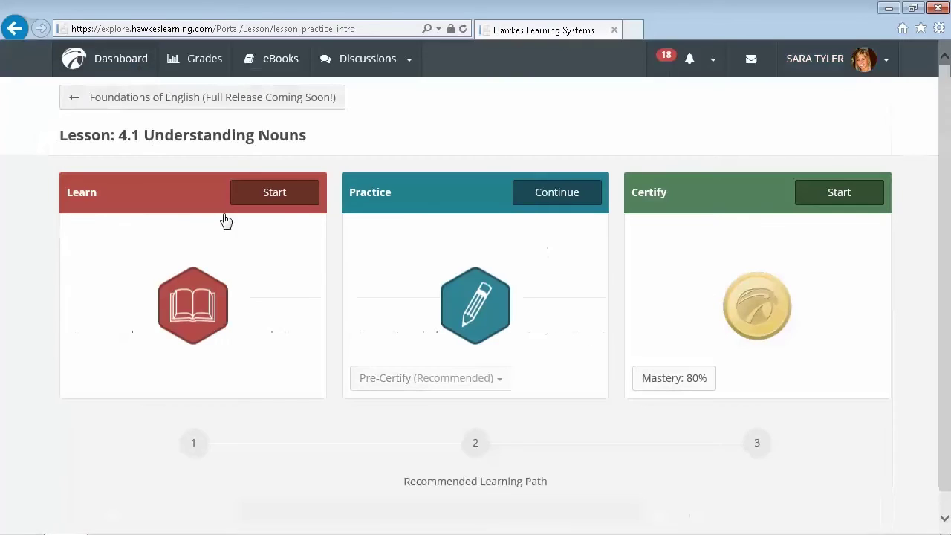
click(822, 192)
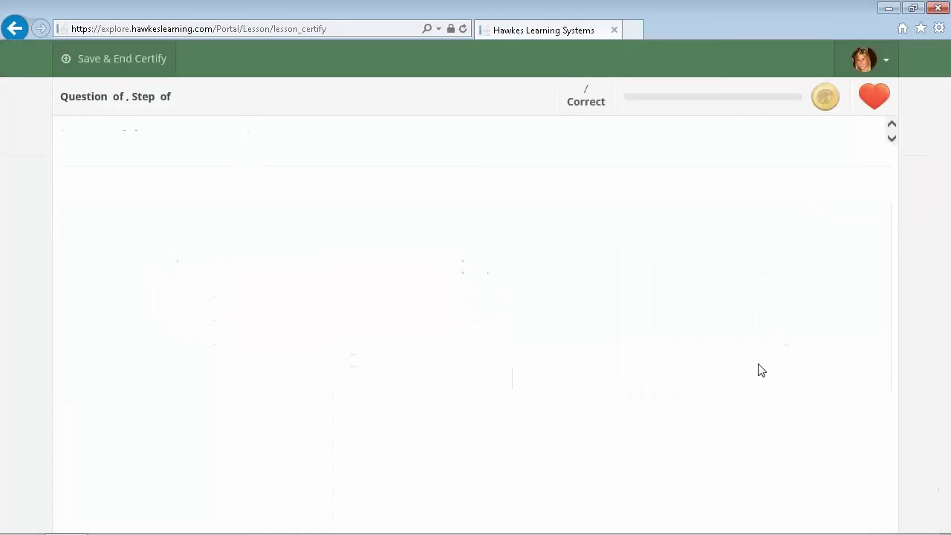